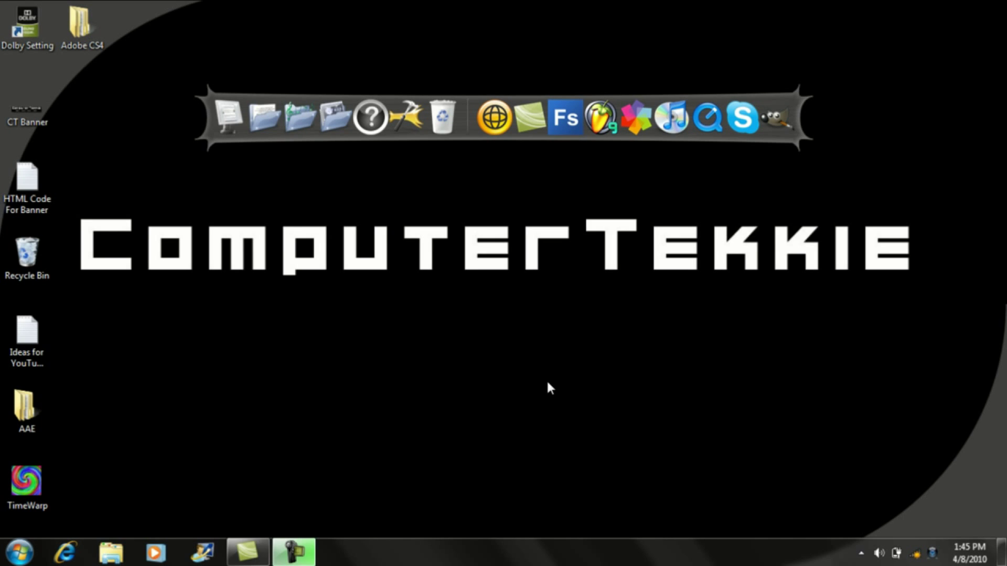
# - View the TimeWarp picture in Windows Photo Viewer, then launch GIMP from the dock
pyautogui.doubleClick(36, 471)
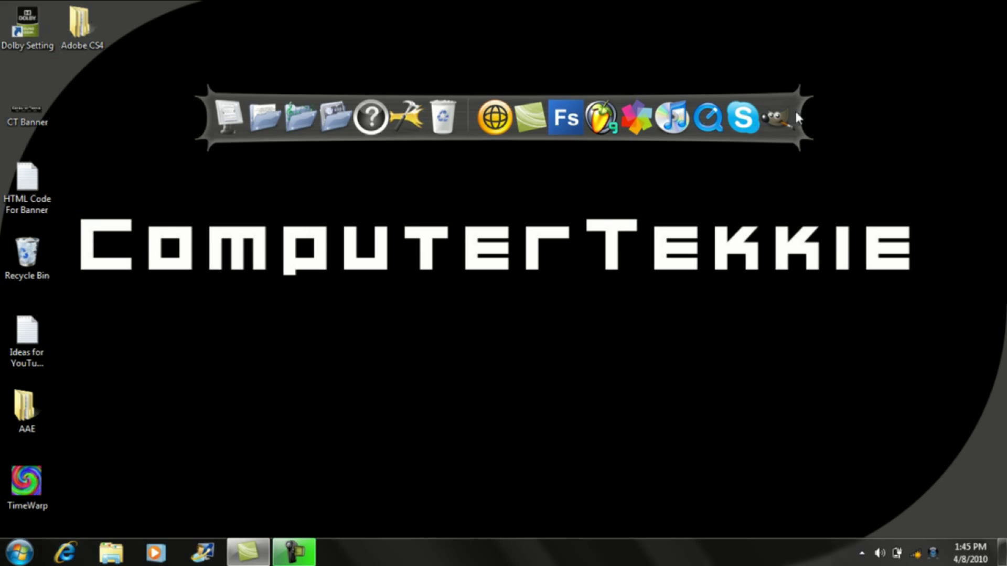
pyautogui.click(782, 111)
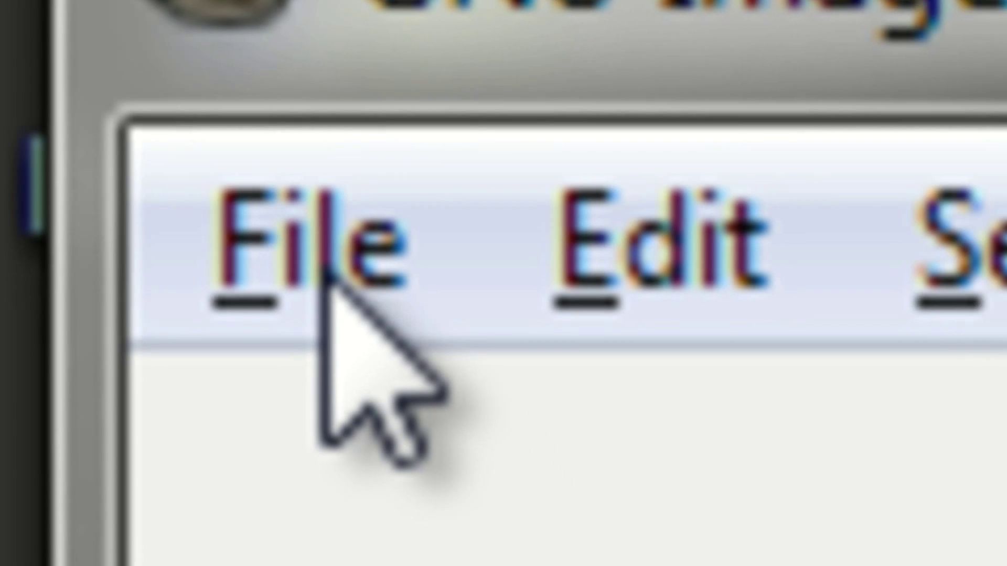
# - Create a new 400 × 400 pixel image with File > New, keeping units in pixels
pyautogui.click(356, 273)
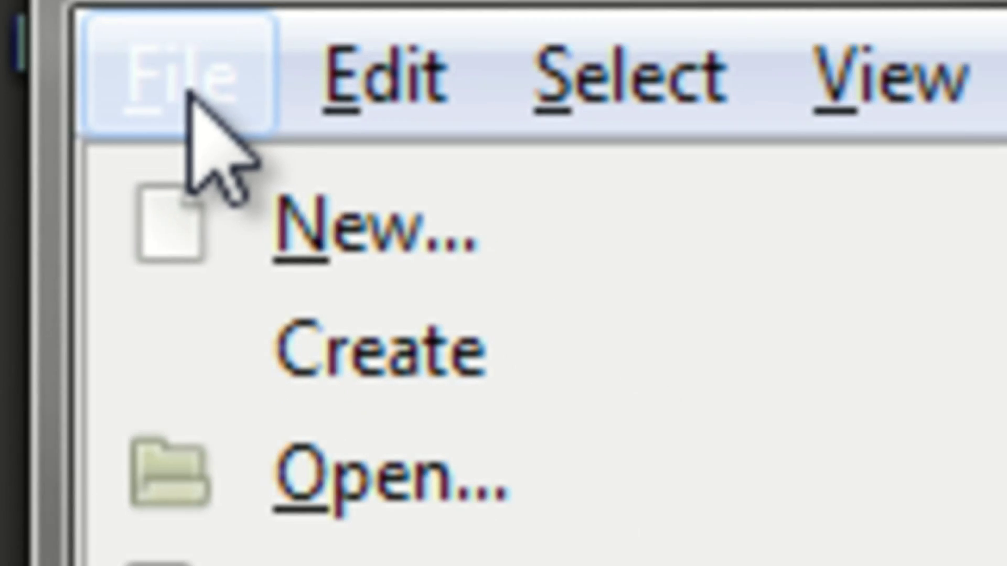
pyautogui.click(131, 141)
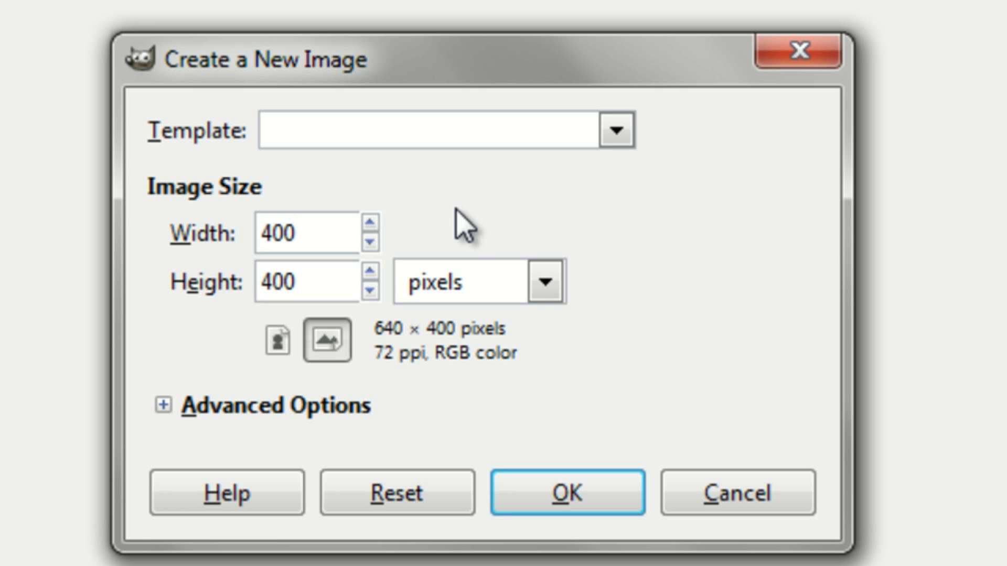
pyautogui.click(547, 284)
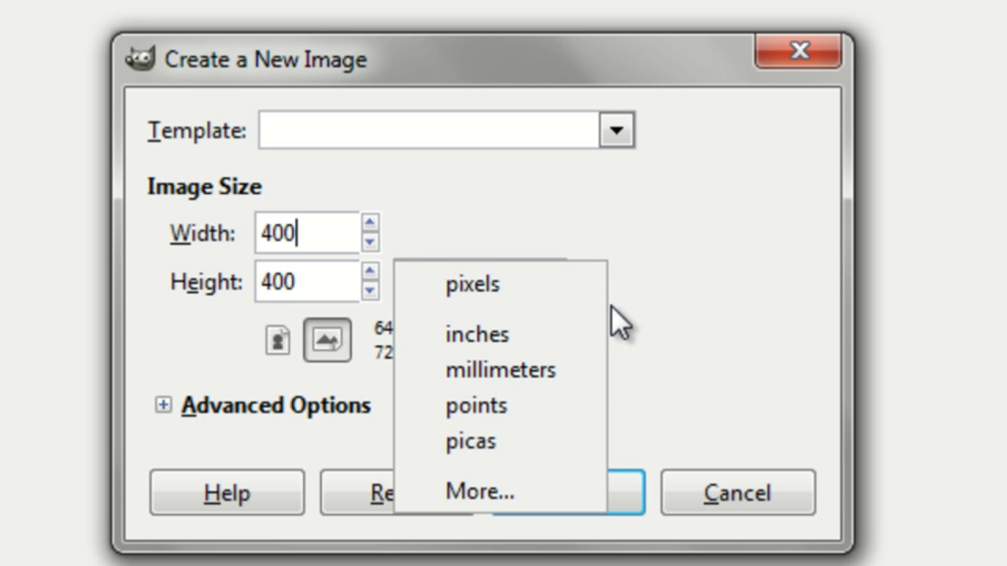
pyautogui.click(550, 286)
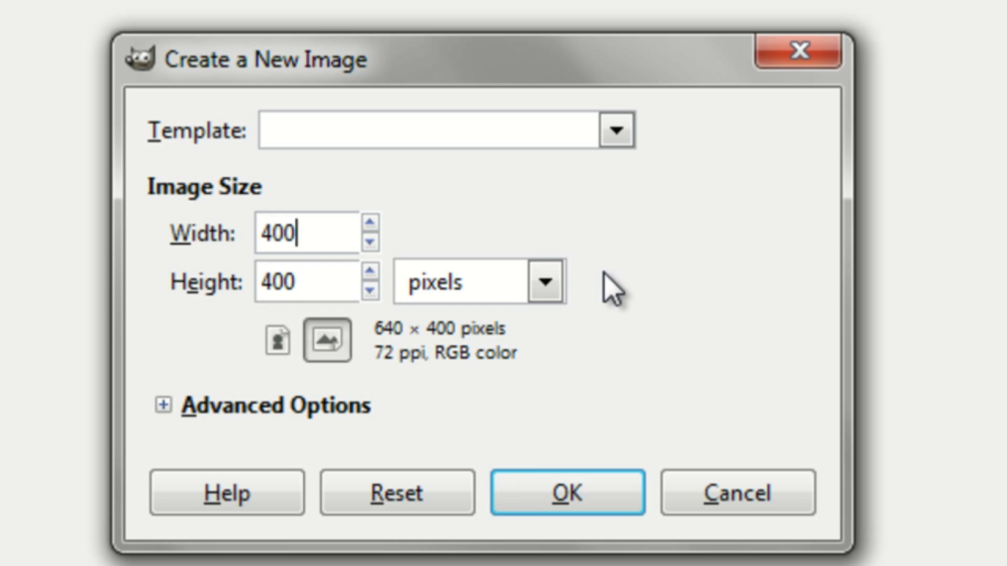
pyautogui.click(540, 490)
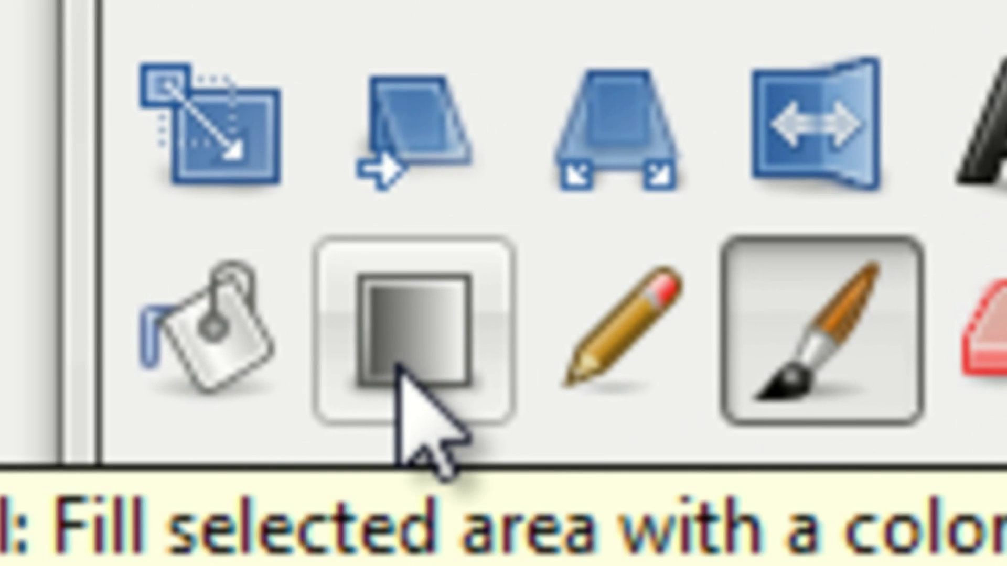
# - Select the Blend tool with the Full saturation spectrum gradient
pyautogui.click(891, 183)
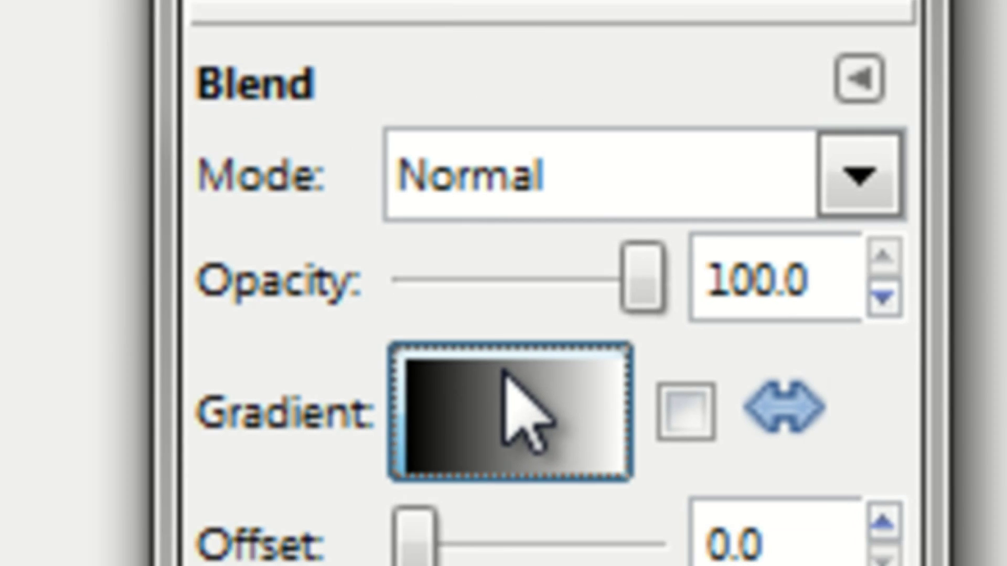
pyautogui.click(487, 409)
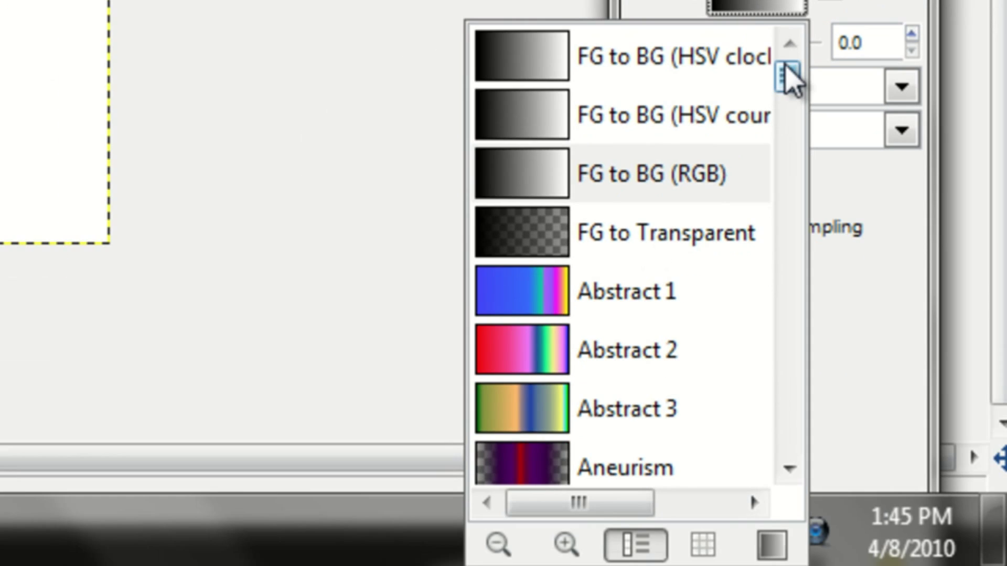
pyautogui.moveTo(786, 68); pyautogui.dragTo(802, 246)
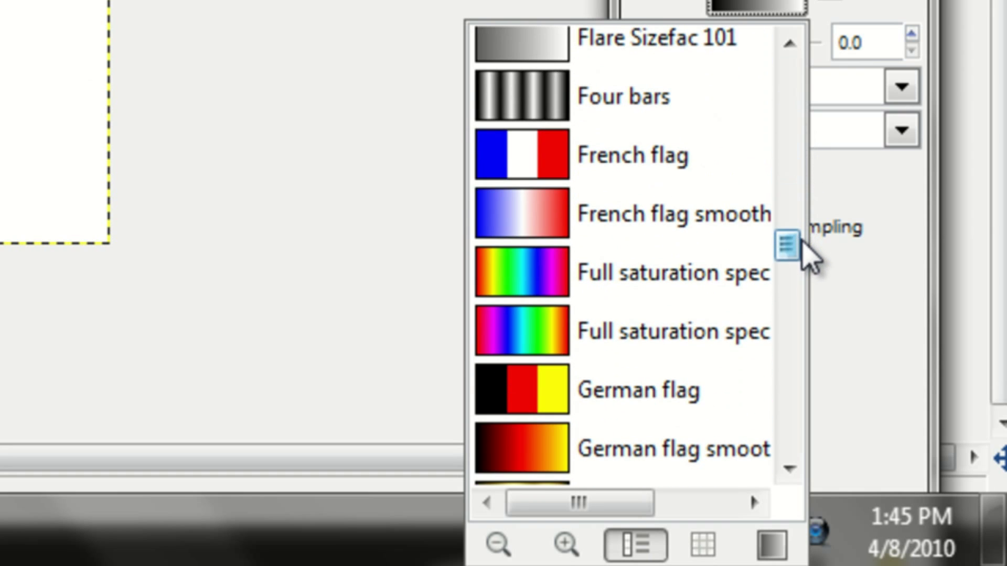
pyautogui.moveTo(603, 504); pyautogui.dragTo(653, 507)
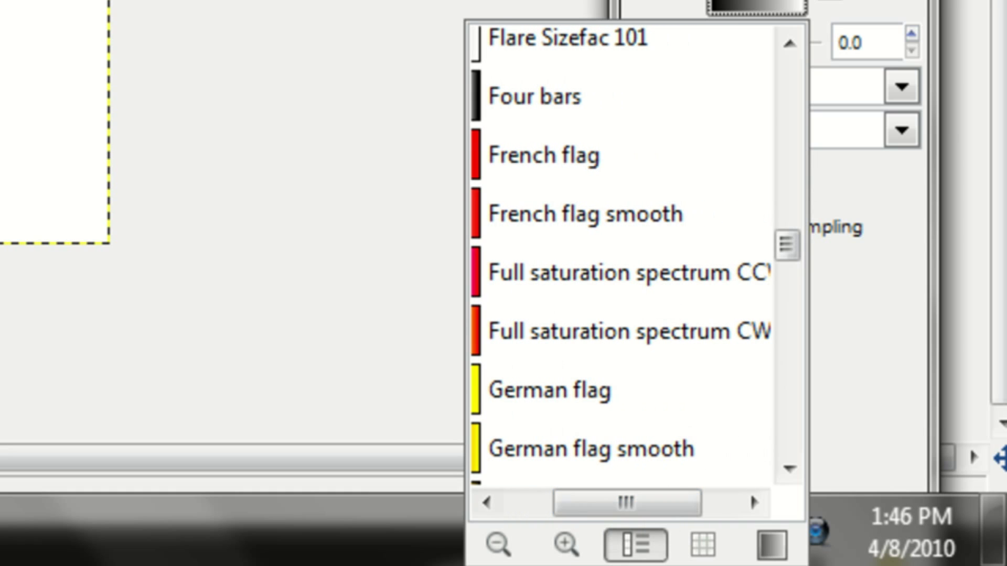
pyautogui.moveTo(591, 512); pyautogui.dragTo(501, 513)
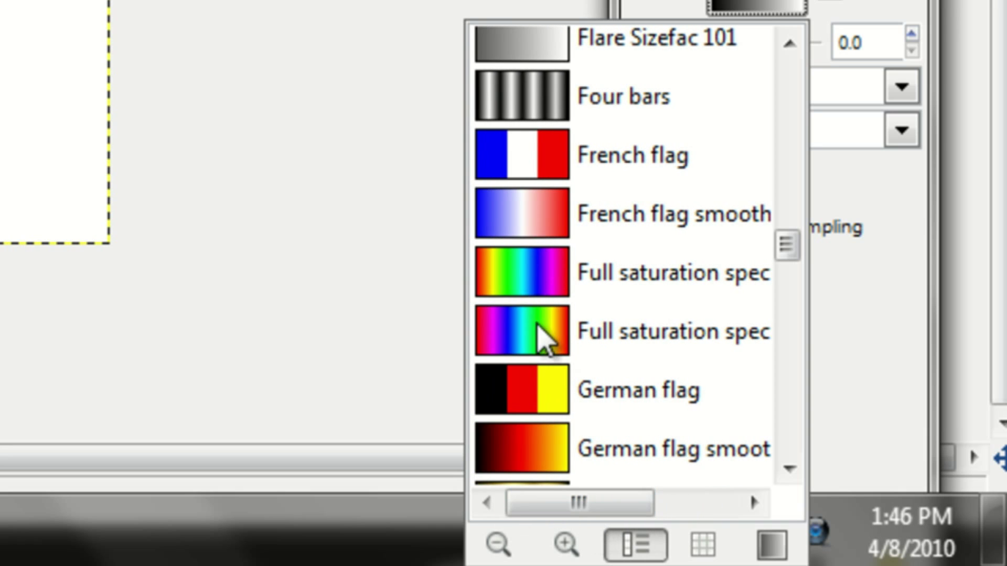
pyautogui.click(528, 281)
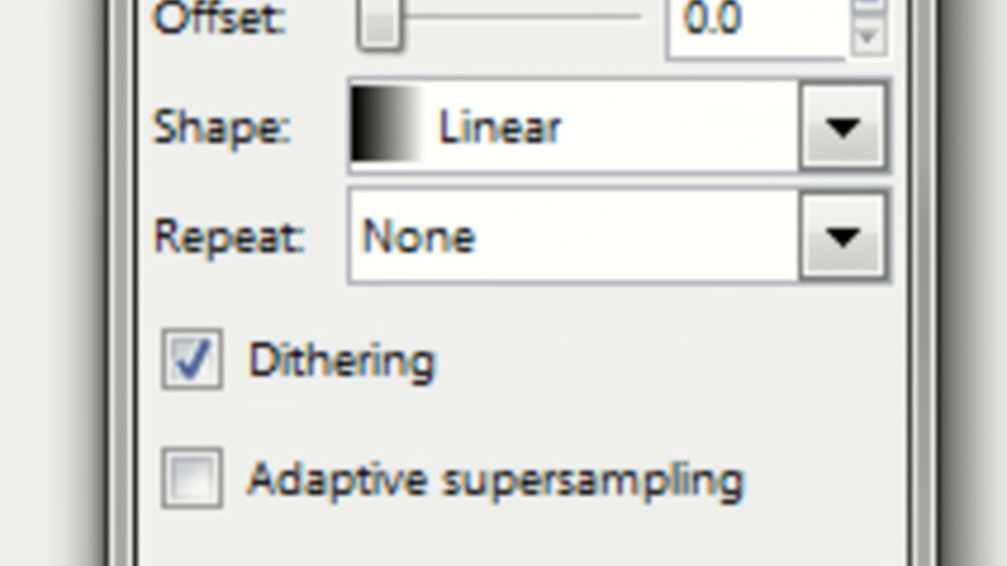
# - Set the gradient shape to Spiral (cw) and the mode to Difference
pyautogui.click(824, 119)
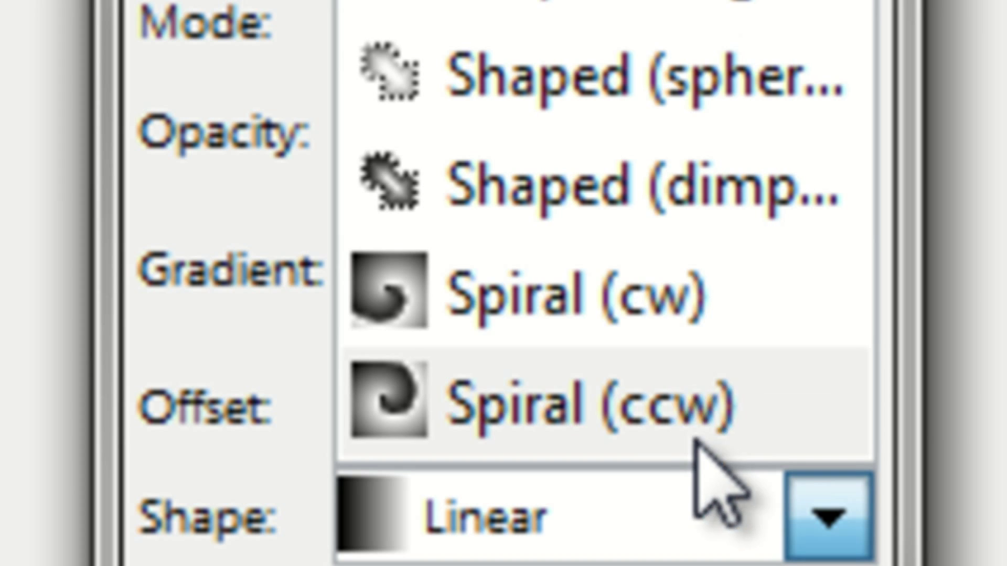
pyautogui.click(631, 300)
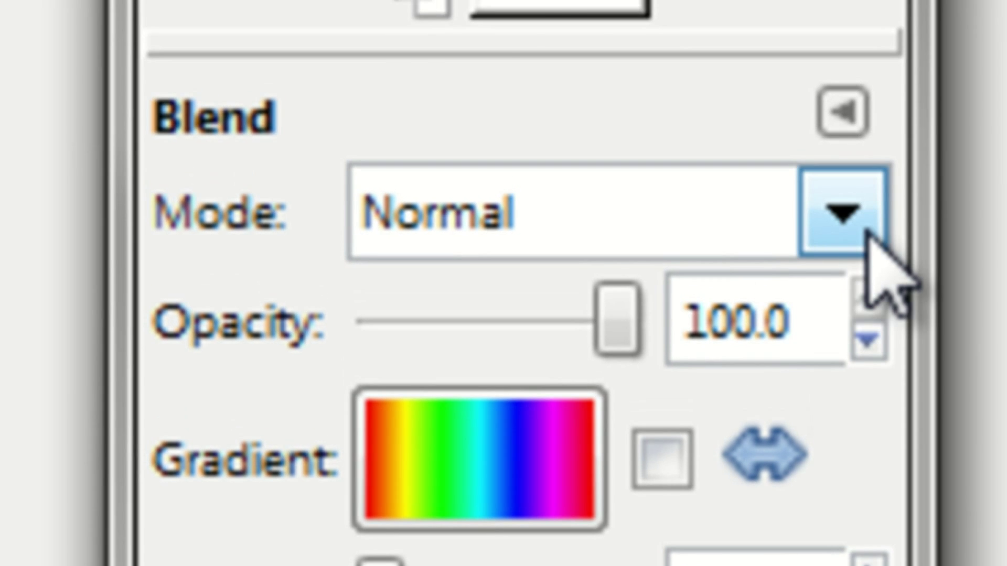
pyautogui.click(866, 232)
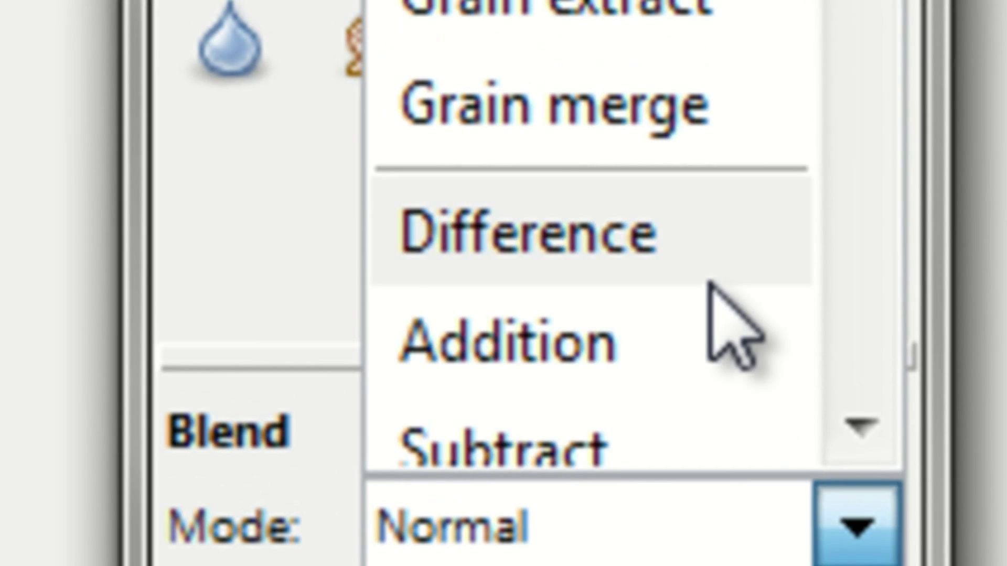
pyautogui.click(710, 278)
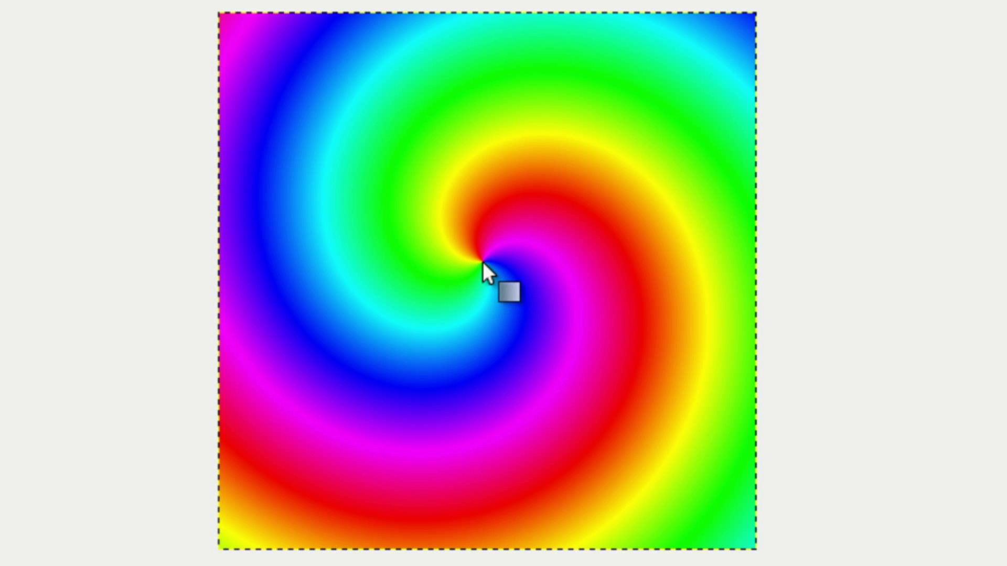
# - Drag several spiral gradients outward from the canvas centre, layering them in Difference mode
pyautogui.moveTo(483, 262); pyautogui.dragTo(587, 374)
pyautogui.moveTo(748, 565); pyautogui.dragTo(749, 565)
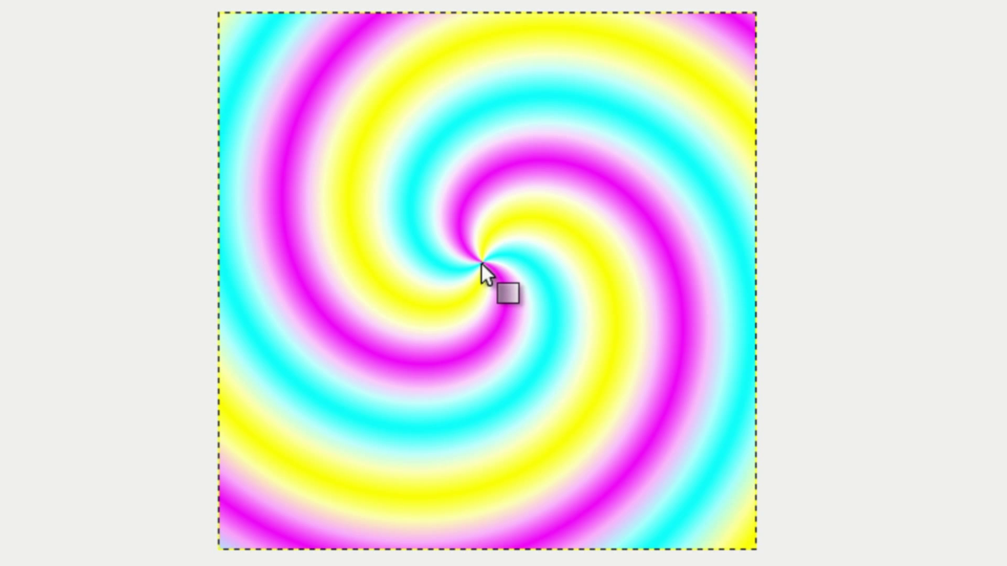
pyautogui.moveTo(480, 263); pyautogui.dragTo(437, 331)
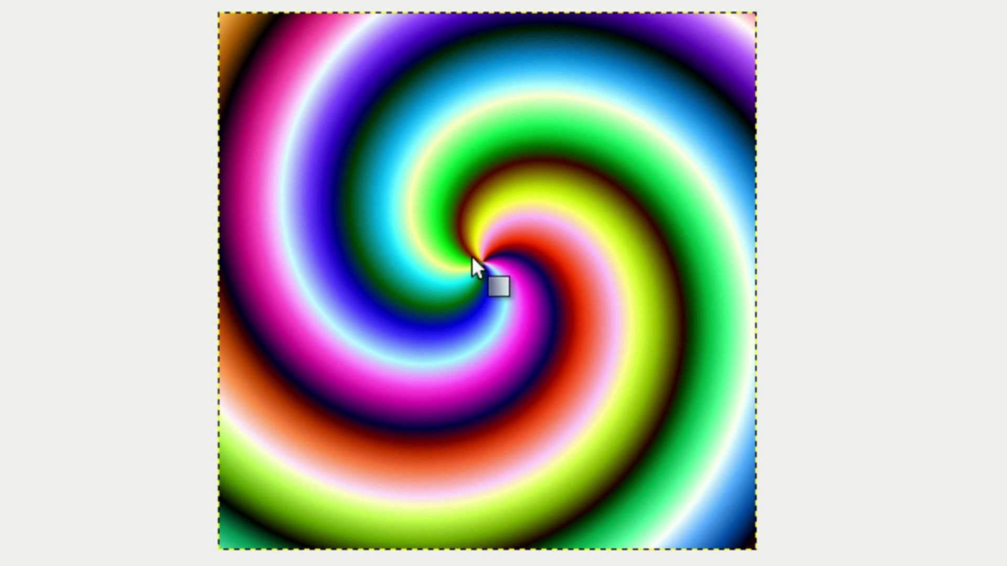
pyautogui.moveTo(482, 261); pyautogui.dragTo(389, 385)
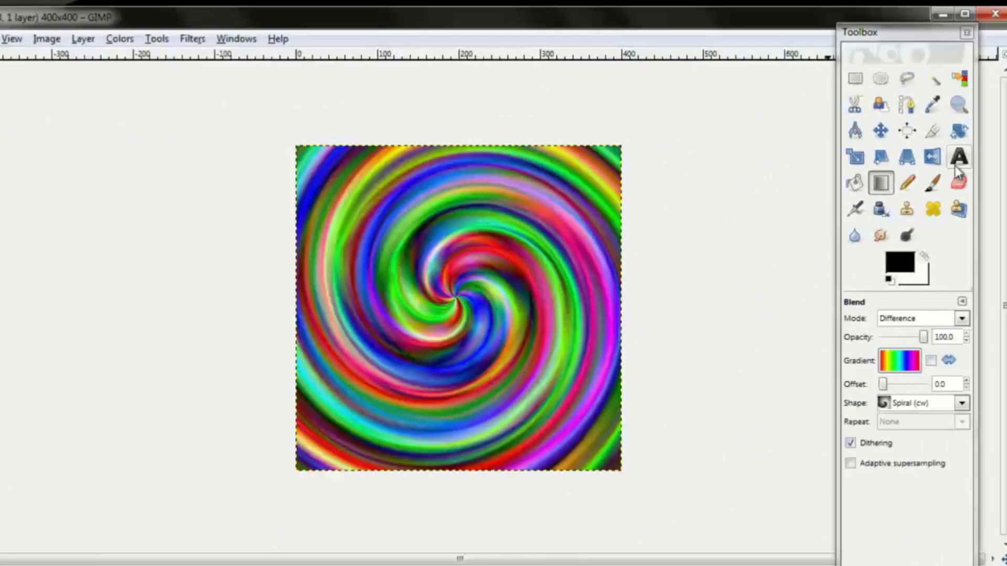
# - Add a text box across the image's middle and type the CT text
pyautogui.click(493, 205)
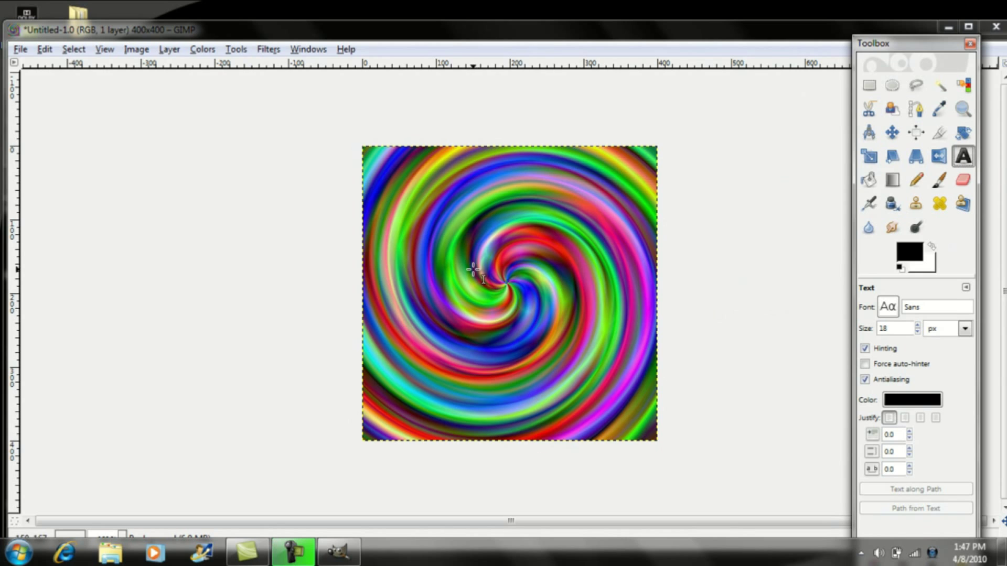
pyautogui.click(483, 329)
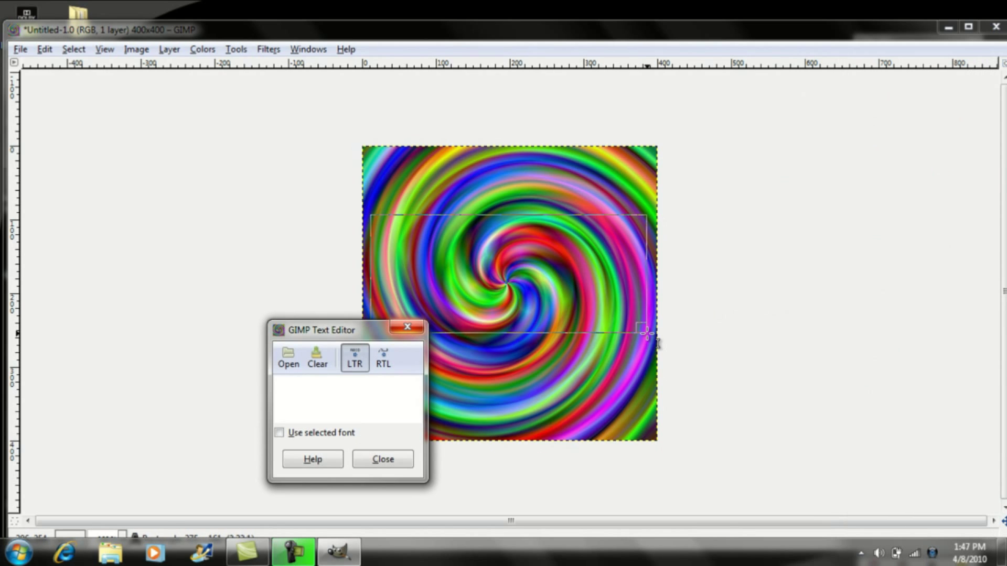
pyautogui.write('CT')
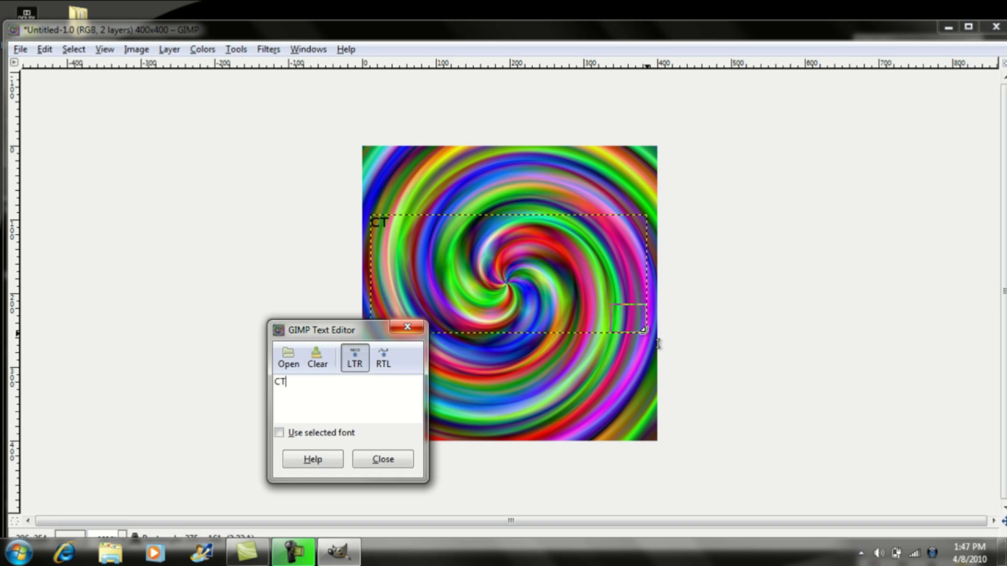
# - Make the CT text white and enlarge it to 112 px
pyautogui.click(719, 38)
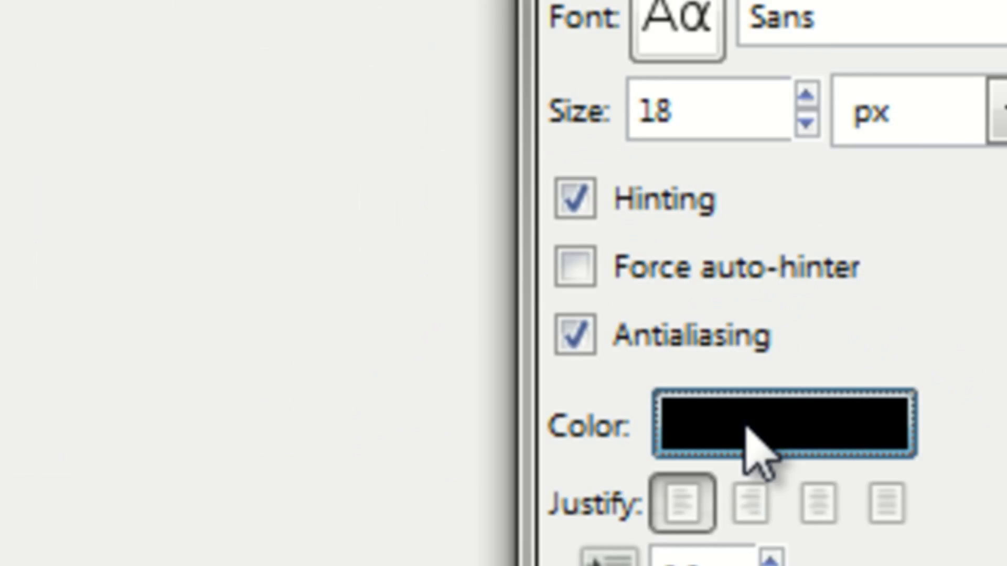
pyautogui.click(906, 400)
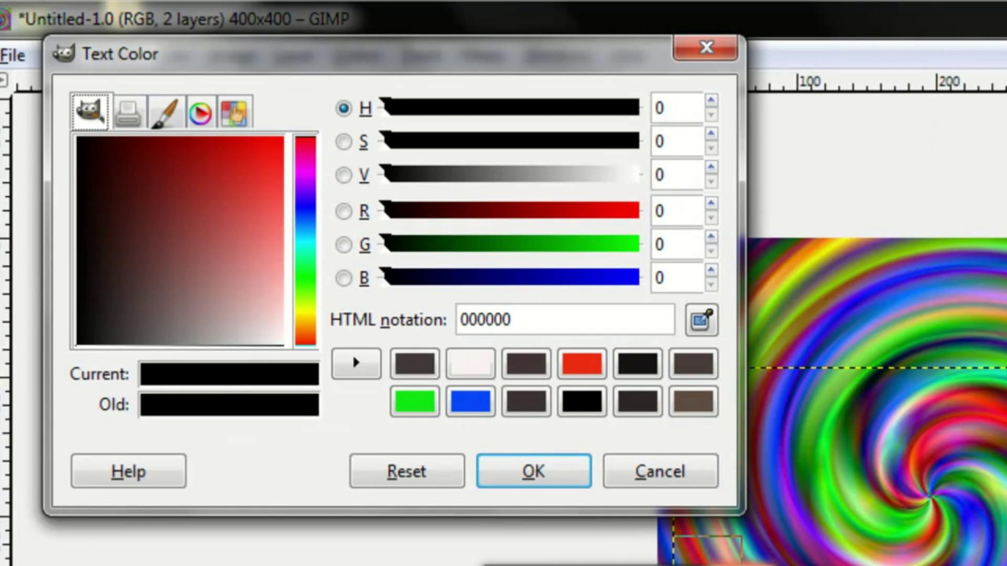
pyautogui.click(490, 378)
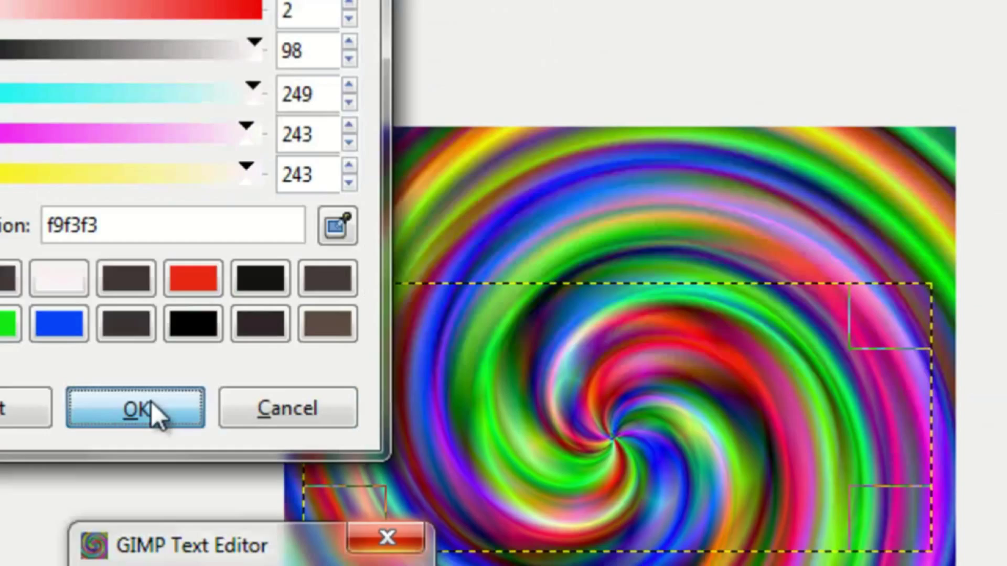
pyautogui.click(543, 472)
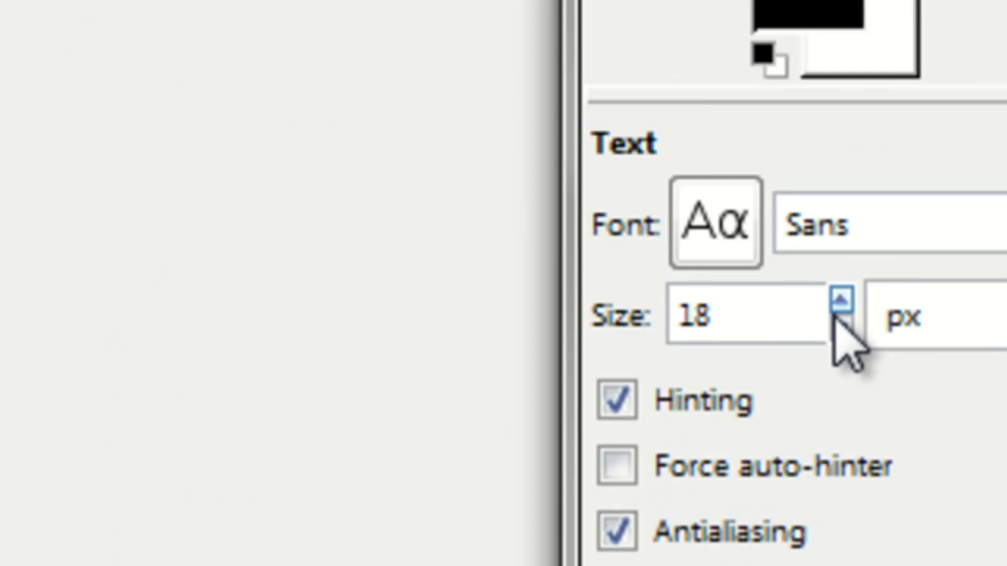
pyautogui.click(594, 280)
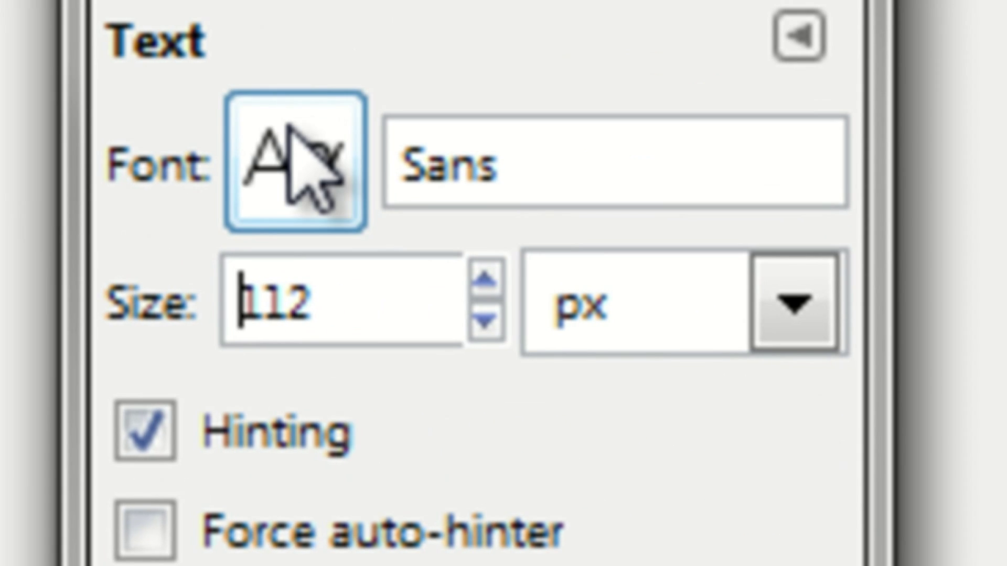
# - Change the CT text font to Chubu 08 Normal
pyautogui.click(289, 129)
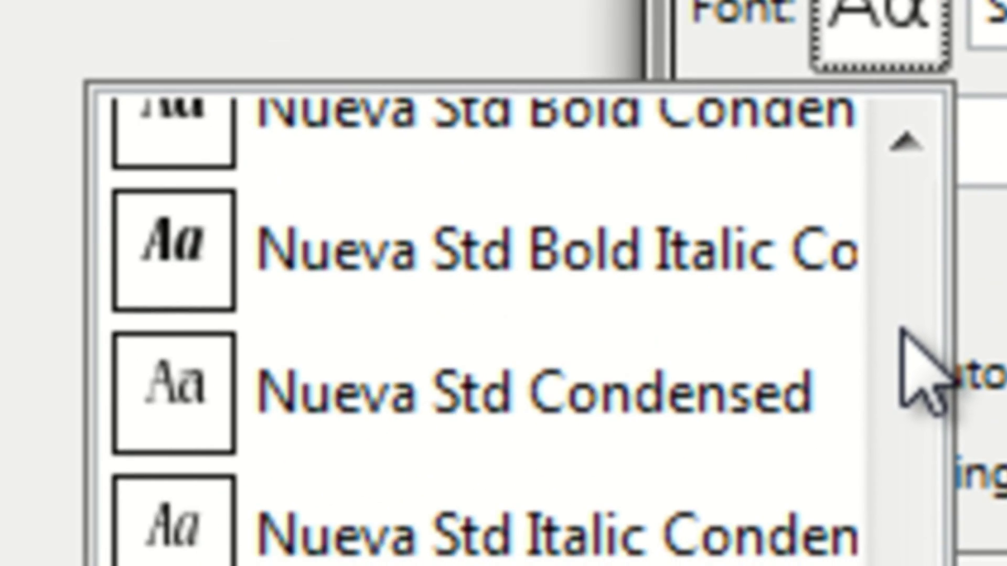
pyautogui.scroll(20, 901, 330)
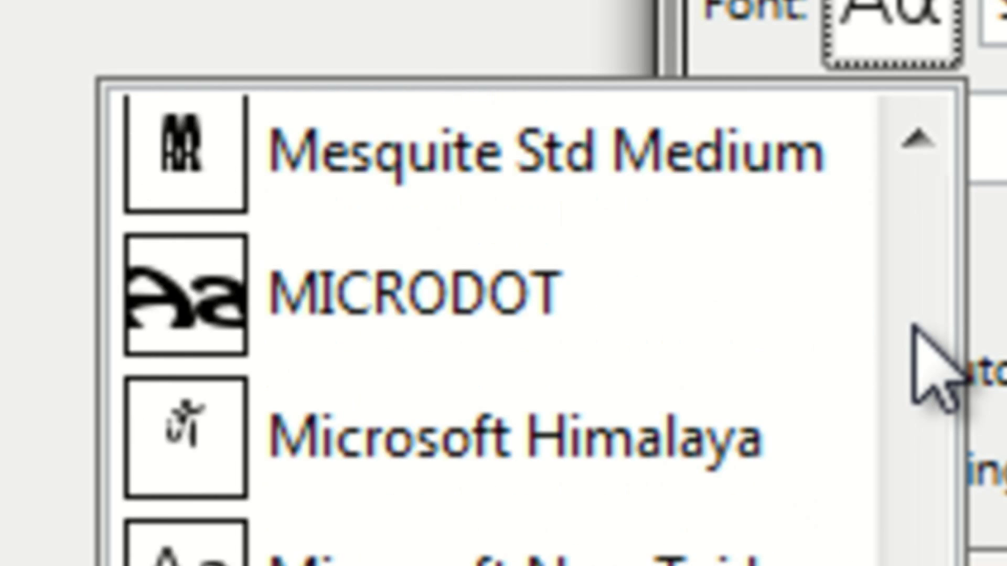
pyautogui.scroll(20, 914, 336)
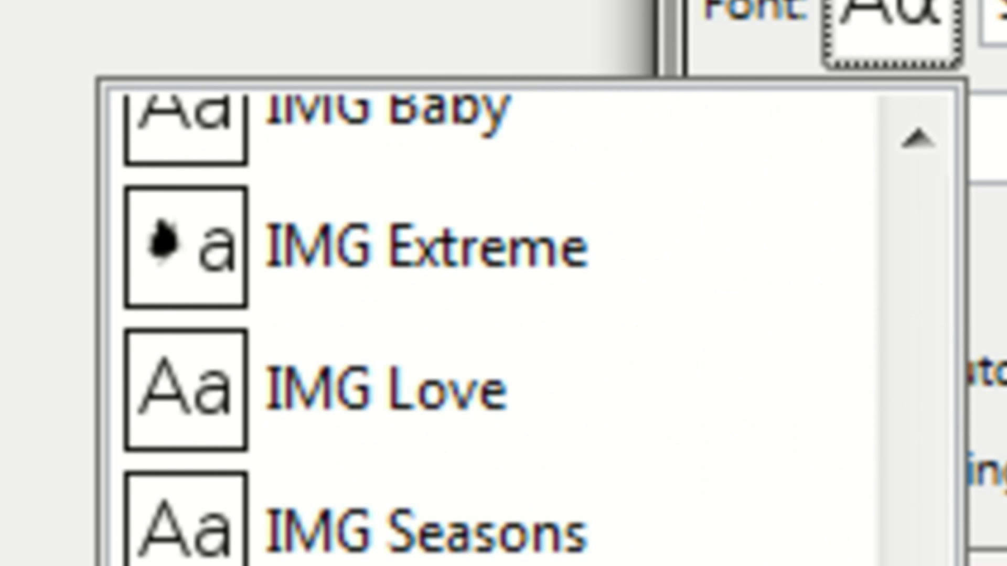
pyautogui.scroll(15, 923, 540)
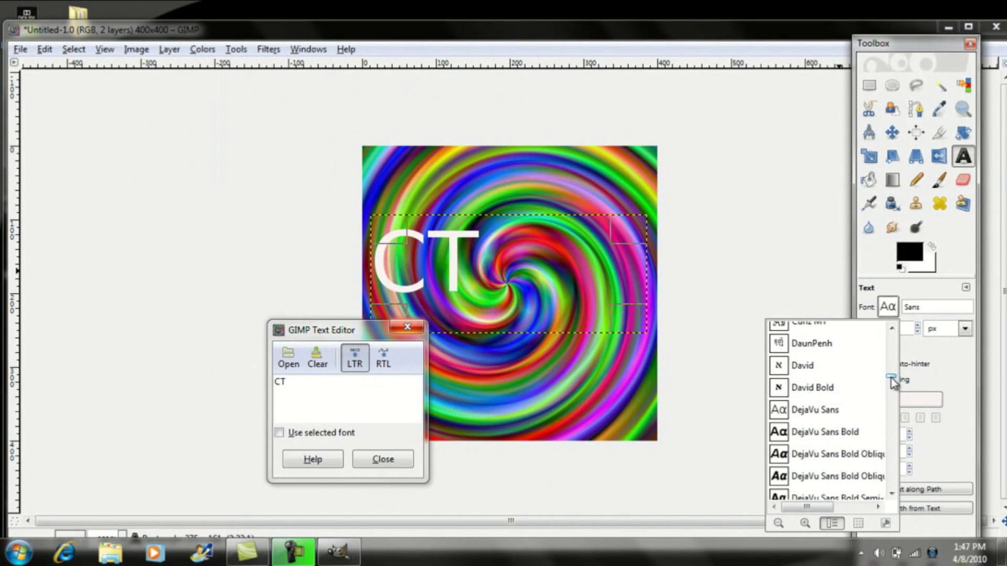
pyautogui.moveTo(892, 382); pyautogui.dragTo(893, 369)
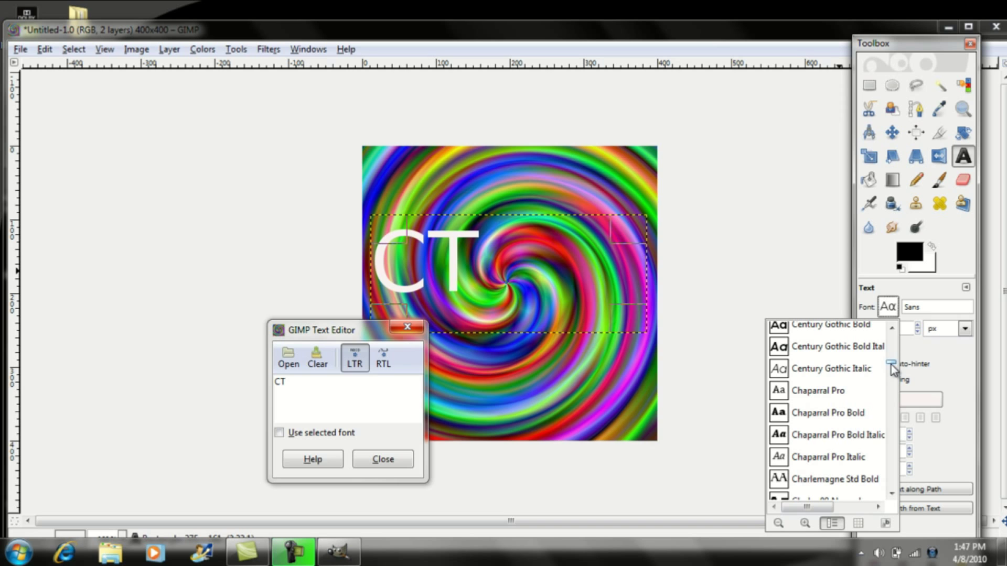
pyautogui.scroll(-2, 890, 490)
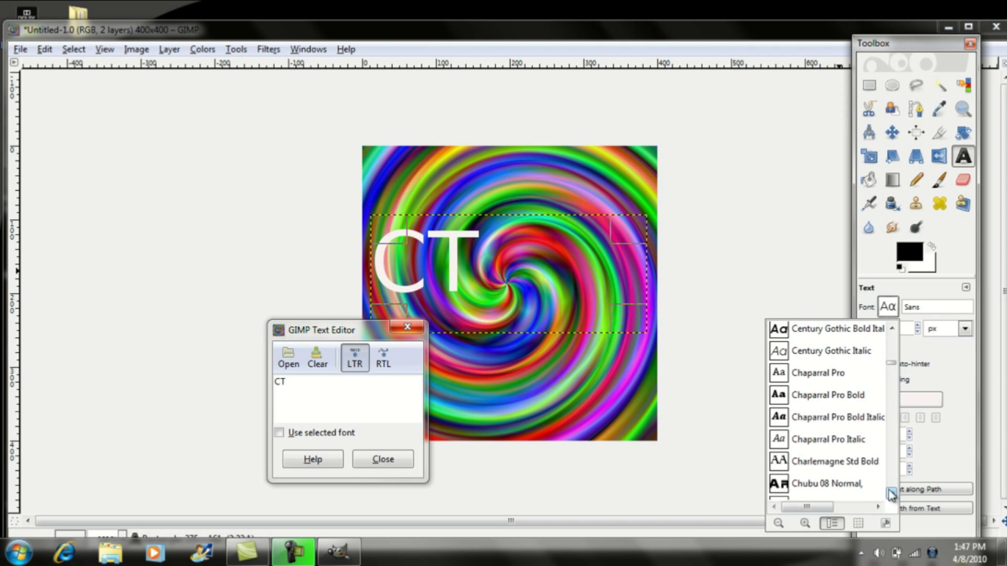
pyautogui.click(829, 472)
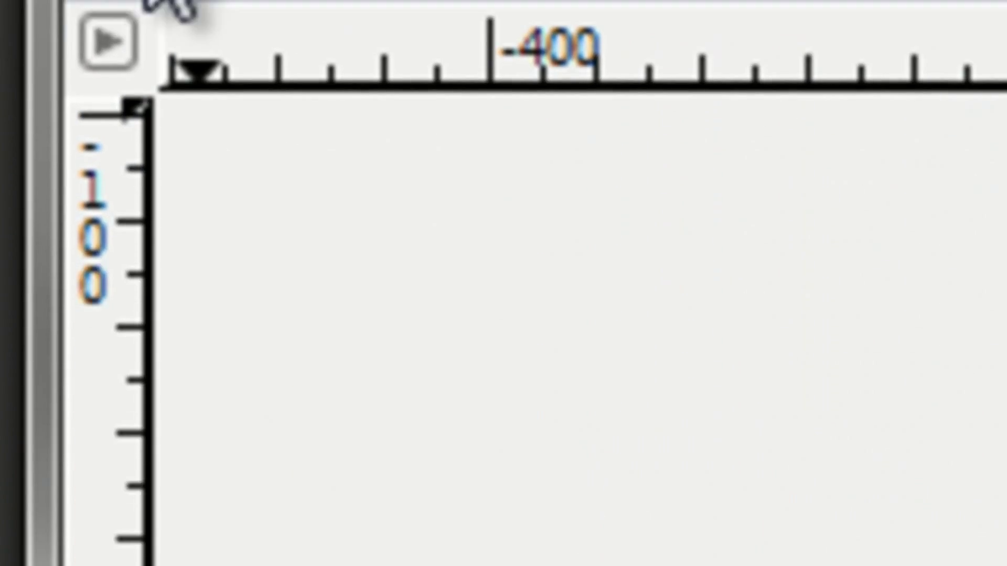
# - Save the image as TimeWarpCT.jpg on the Desktop
pyautogui.click(20, 49)
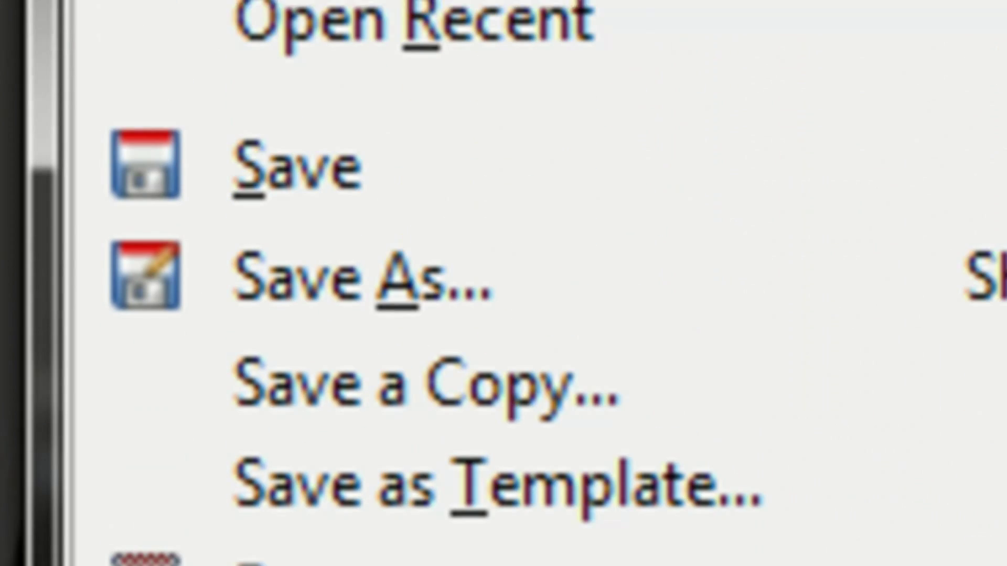
pyautogui.click(362, 278)
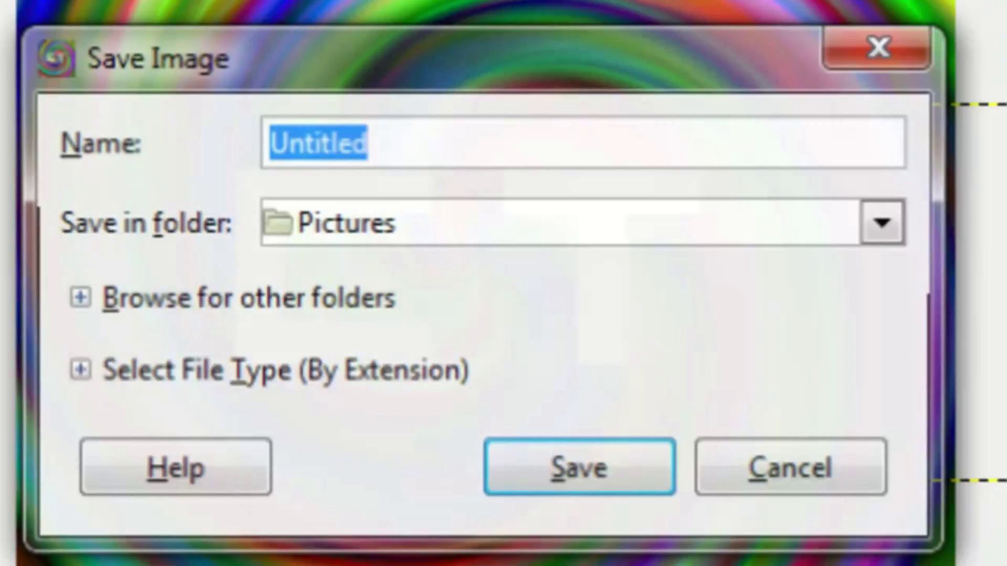
pyautogui.write('TimeWarpCT.jpg')
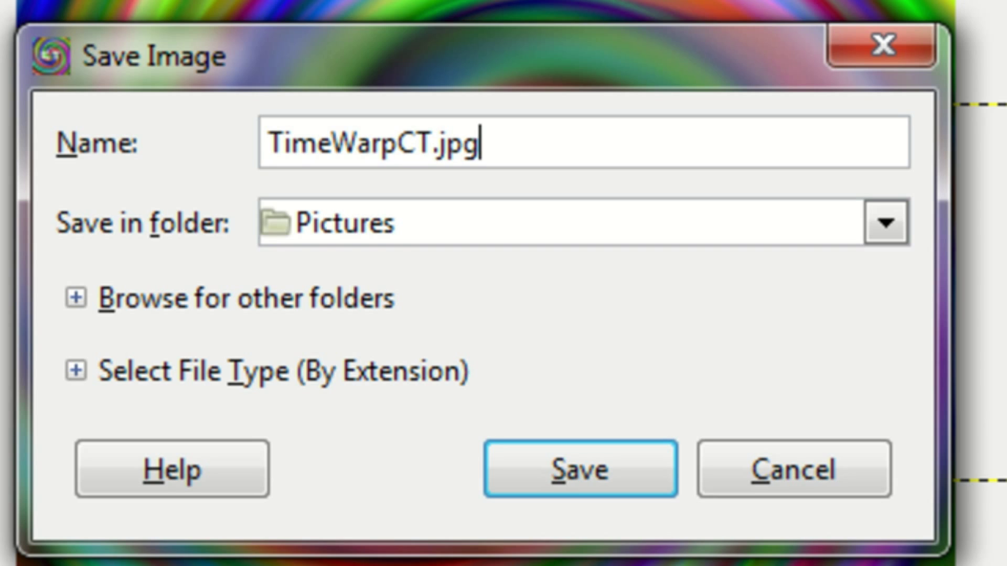
pyautogui.click(881, 239)
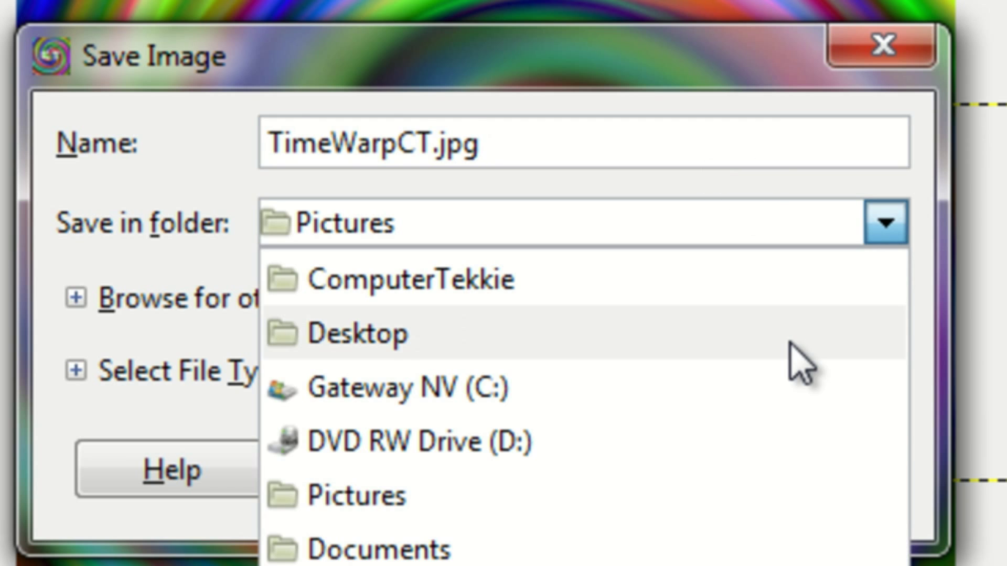
pyautogui.click(787, 335)
pyautogui.click(546, 472)
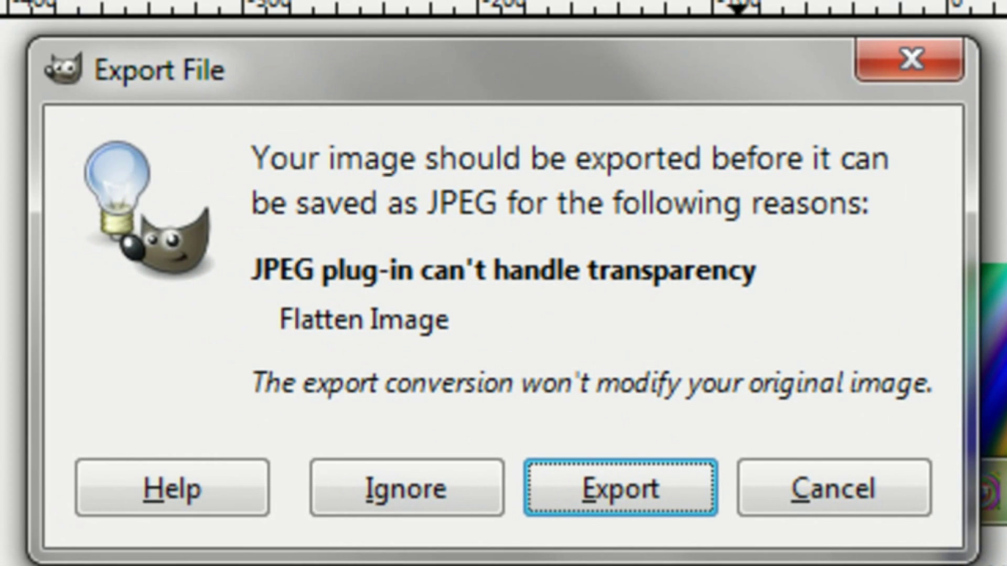
# - Export the flattened JPEG at quality 100
pyautogui.click(652, 495)
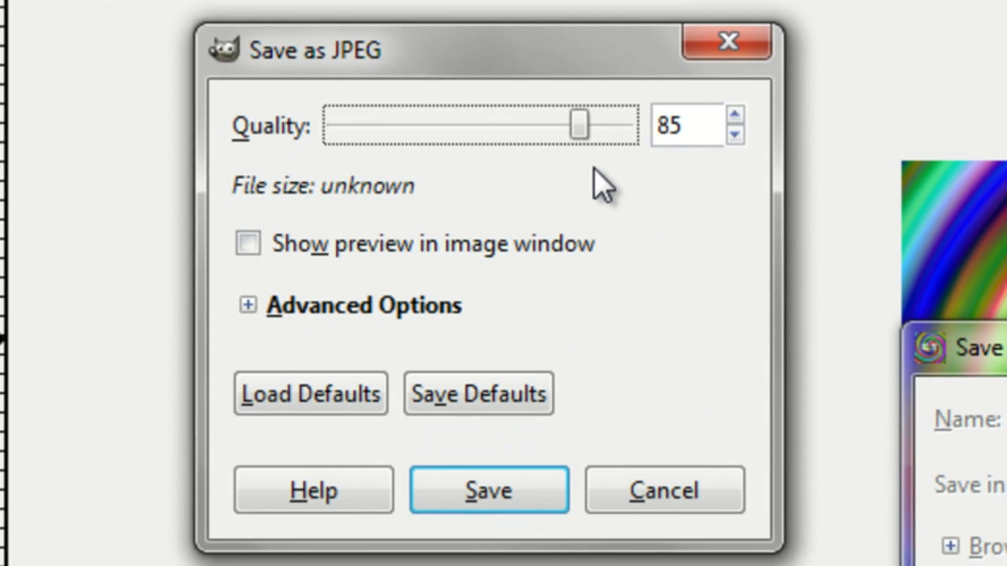
pyautogui.moveTo(588, 138); pyautogui.dragTo(692, 152)
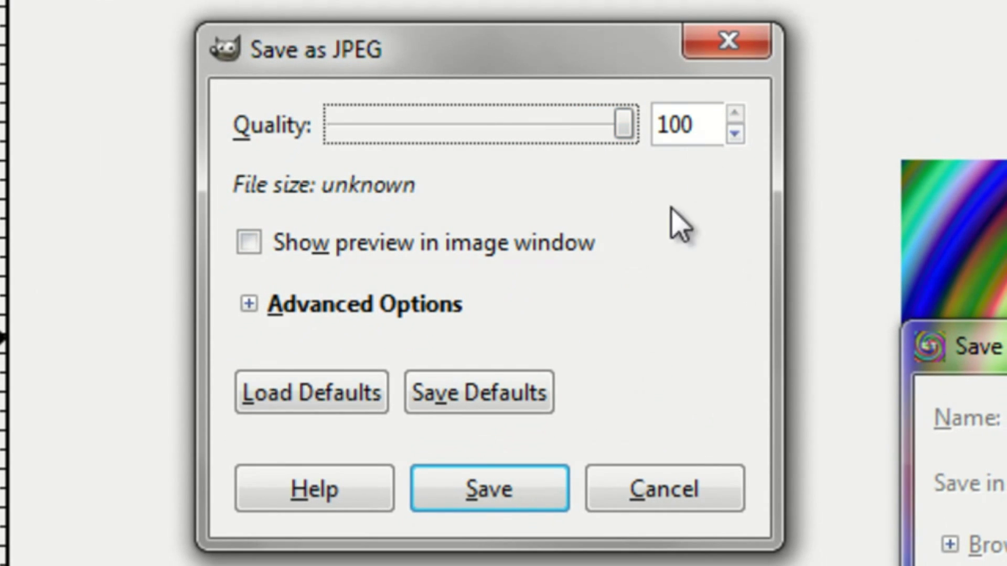
pyautogui.click(517, 505)
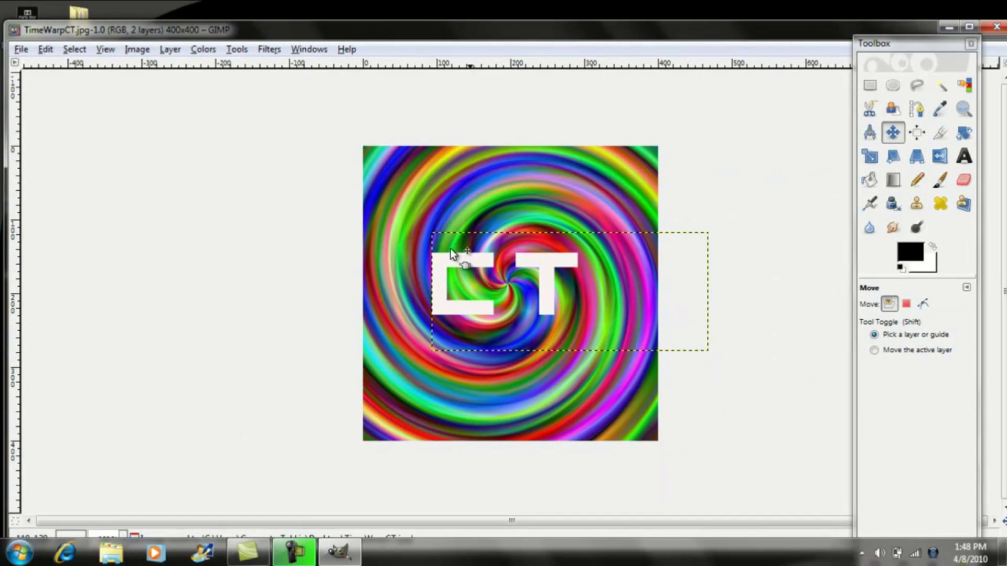
# - Close GIMP, check TimeWarpCT in Windows Photo Viewer, then close the viewer
pyautogui.click(996, 26)
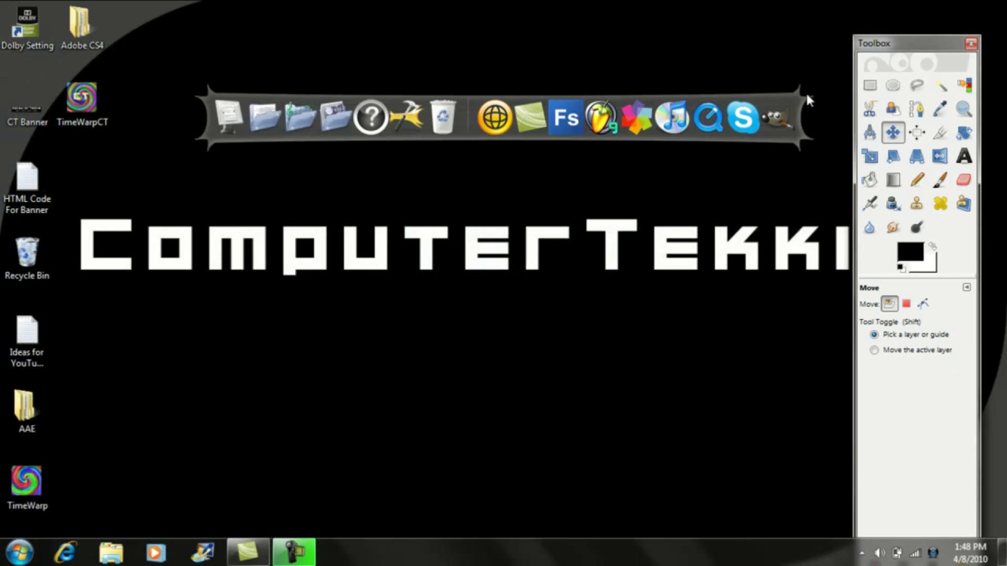
pyautogui.doubleClick(83, 100)
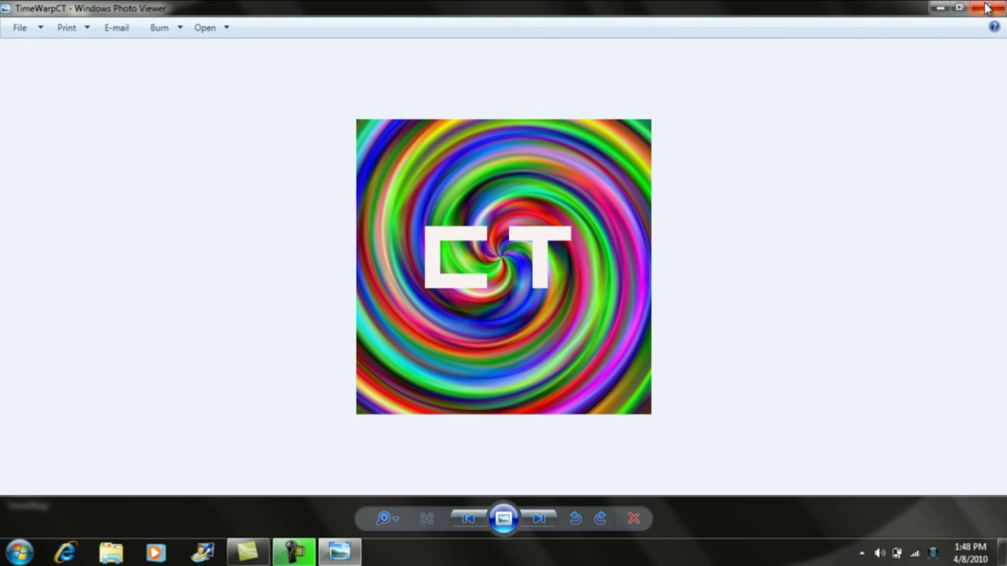
pyautogui.click(986, 8)
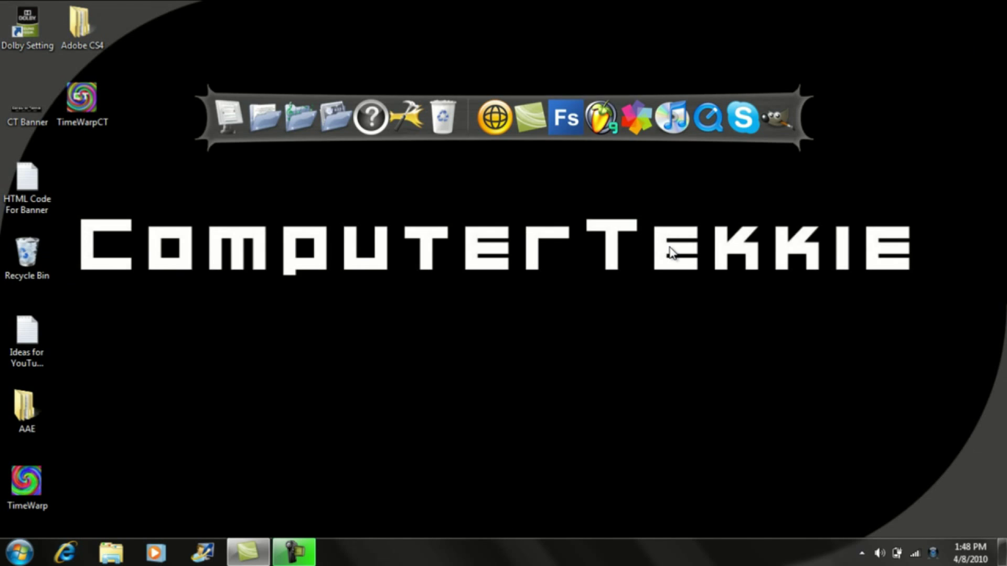